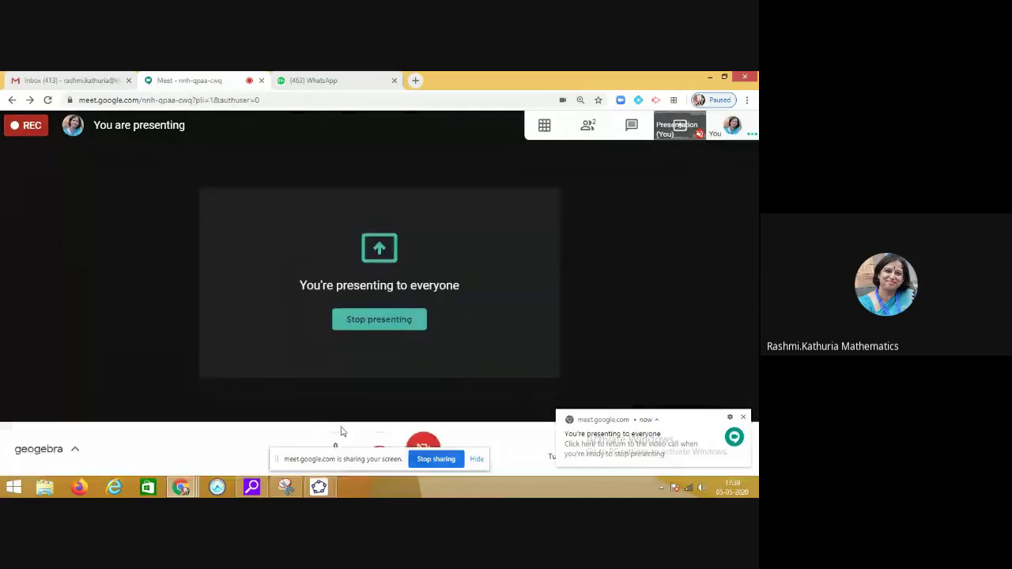
Bring the designs.ggb window to the front and hide the Meet screen-sharing bar.
mouse_move(273, 494)
mouse_move(318, 487)
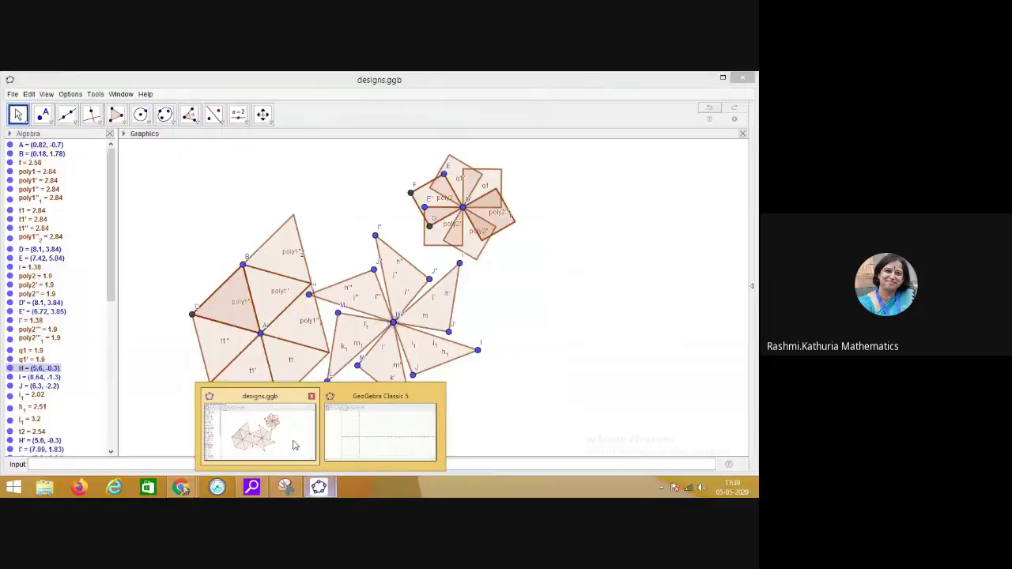
left_click(293, 445)
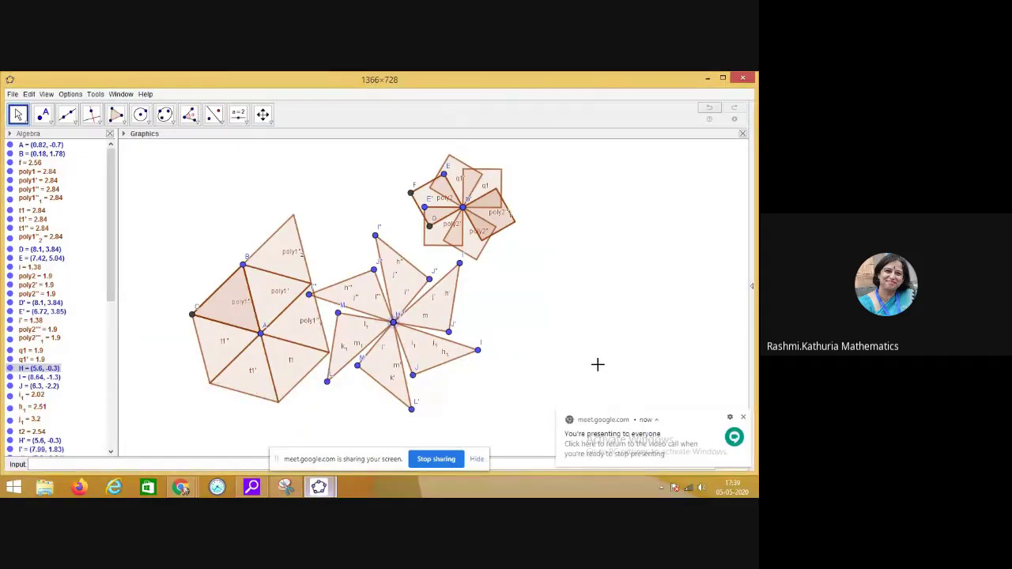
left_click(477, 460)
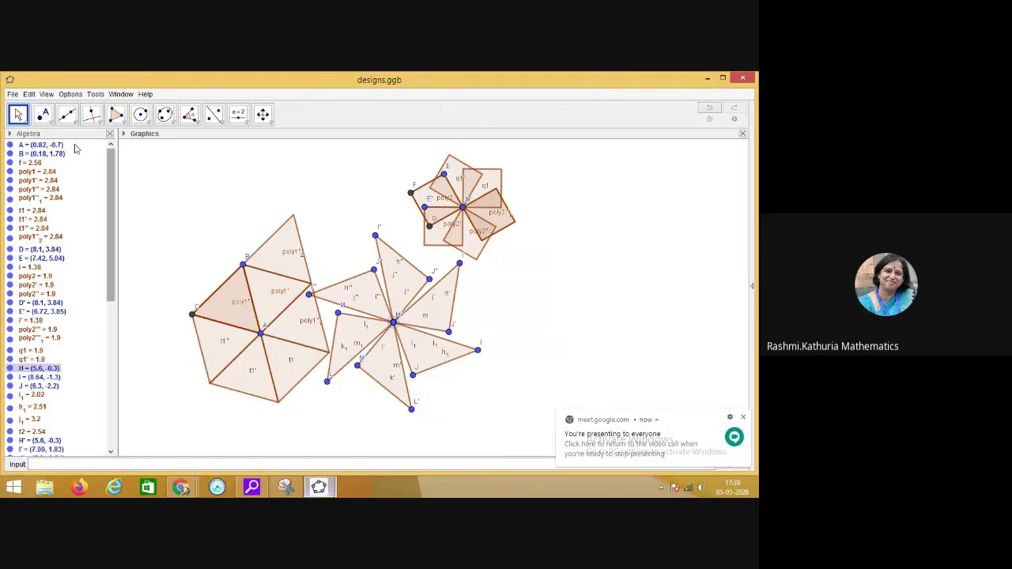
With the Move tool, drag point H right to (5.78, -0.48), reshaping the star figure.
left_click(23, 122)
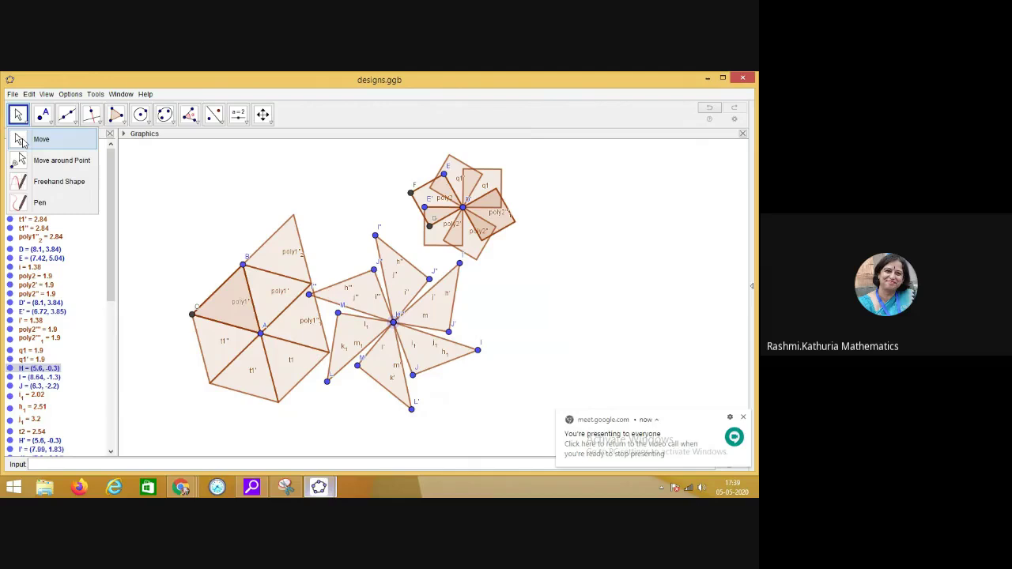
left_click(21, 141)
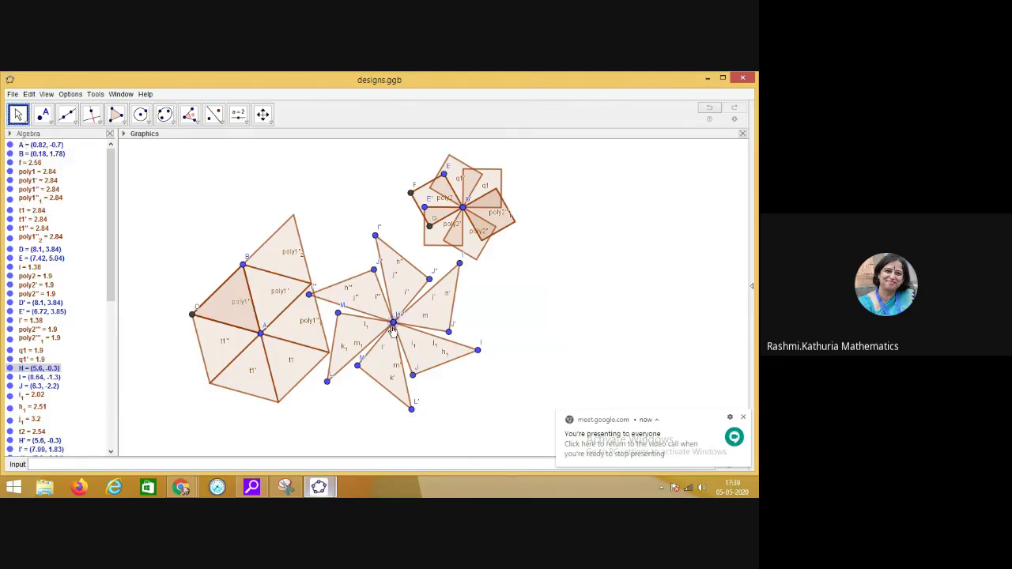
mouse_move(394, 324)
left_mouse_down()
mouse_move(474, 314)
mouse_move(508, 333)
mouse_move(447, 312)
mouse_move(392, 331)
mouse_move(384, 354)
mouse_move(391, 319)
mouse_move(398, 326)
left_mouse_up()
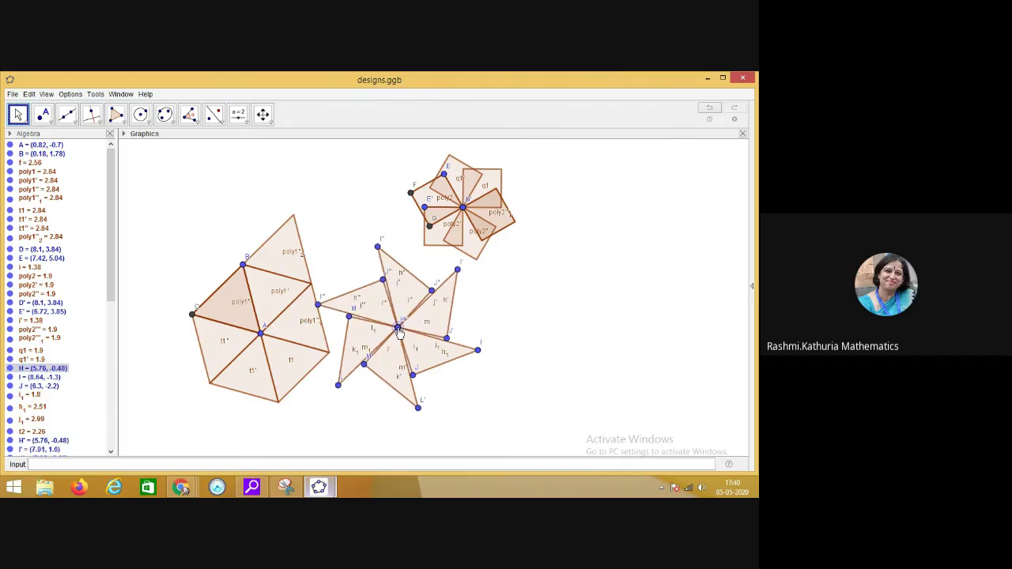
Minimize designs.ggb and switch to the empty GeoGebra Classic 5 window.
left_click(709, 76)
mouse_move(318, 486)
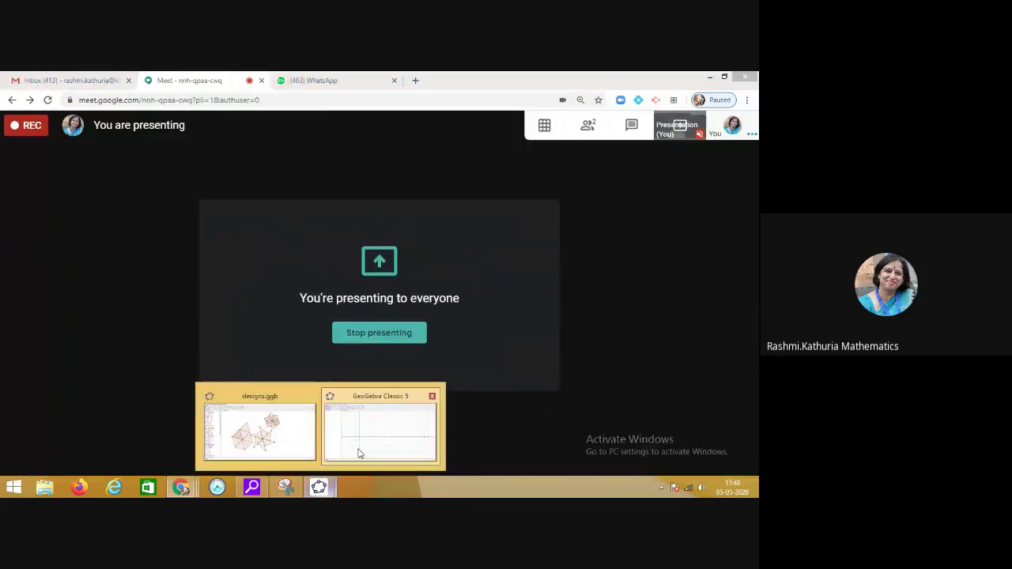
left_click(359, 453)
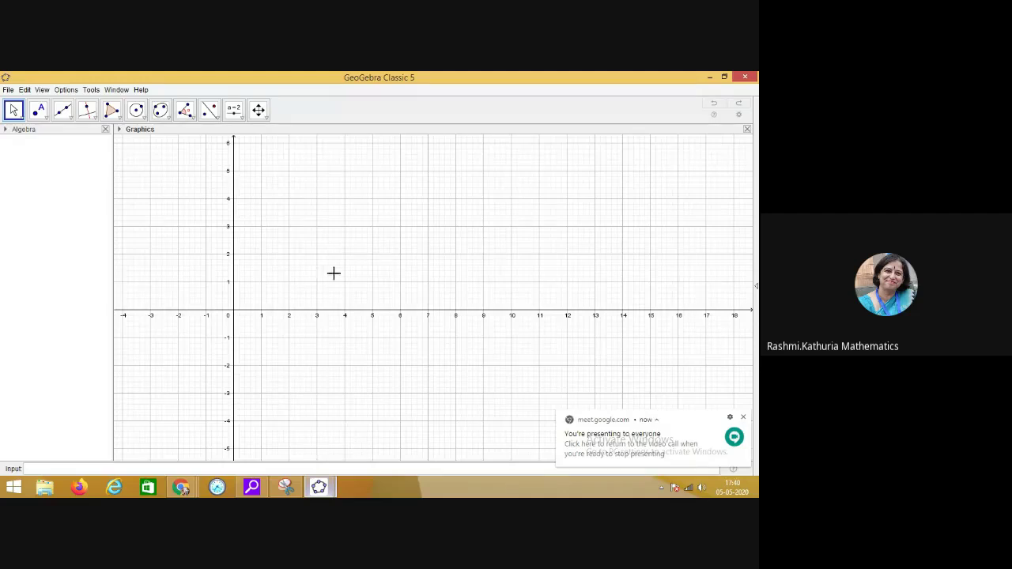
Turn off both the axes and the grid in the Graphics view.
right_click(377, 258)
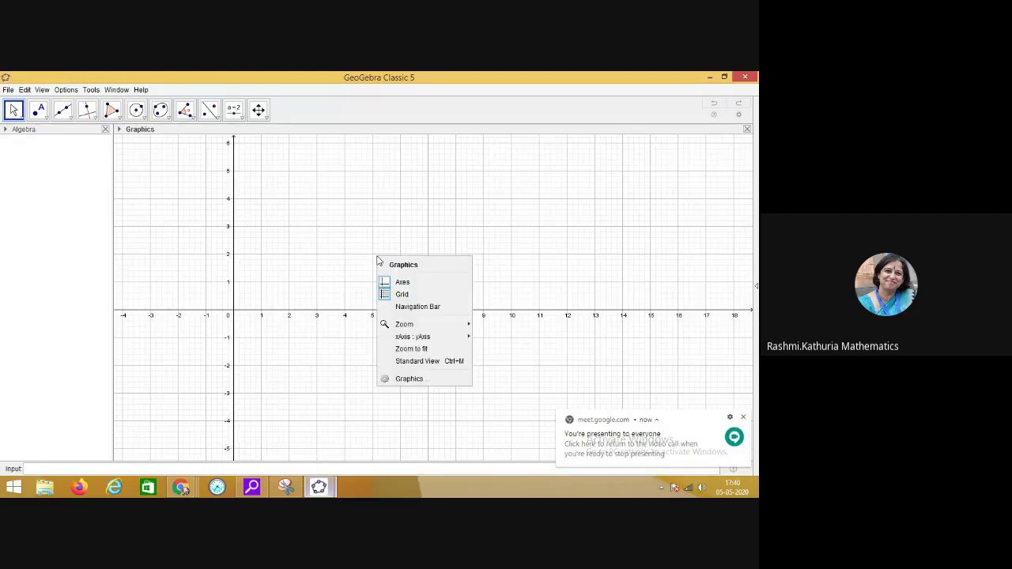
left_click(409, 287)
right_click(424, 231)
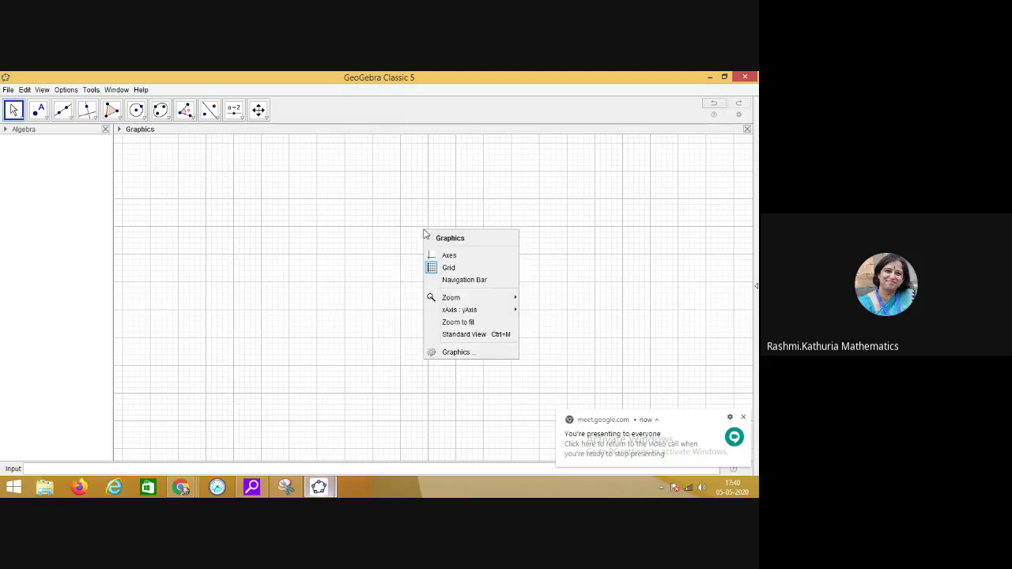
left_click(449, 269)
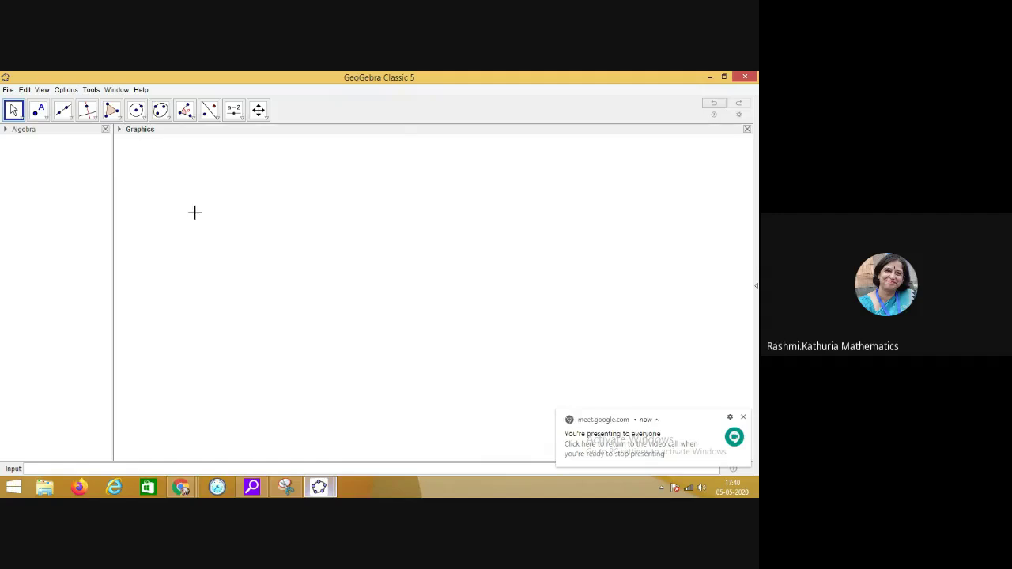
Draw polygon t1 through A, B, C, giving sides 3.32, 5.4 and 4.03.
left_click(118, 120)
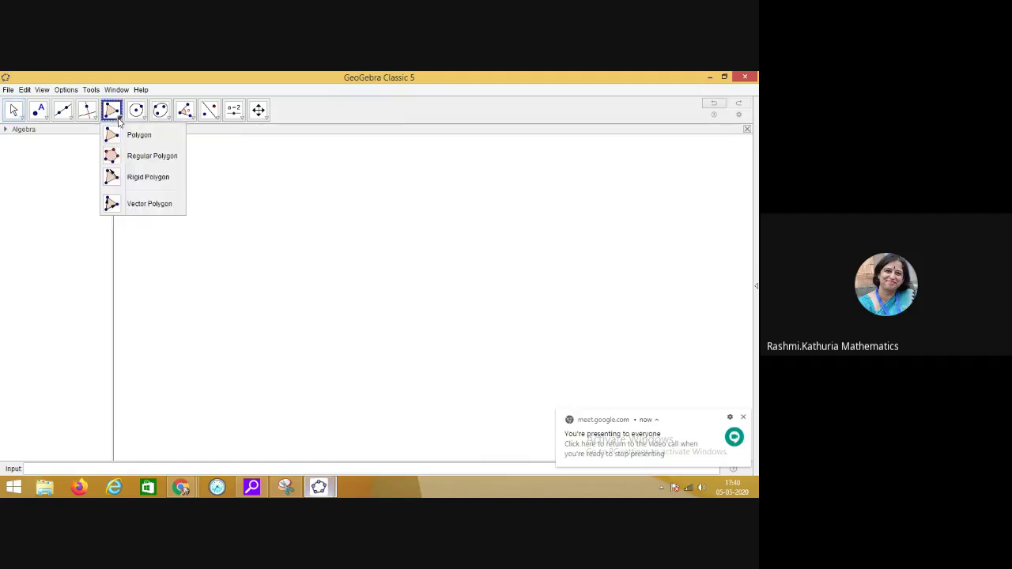
left_click(134, 136)
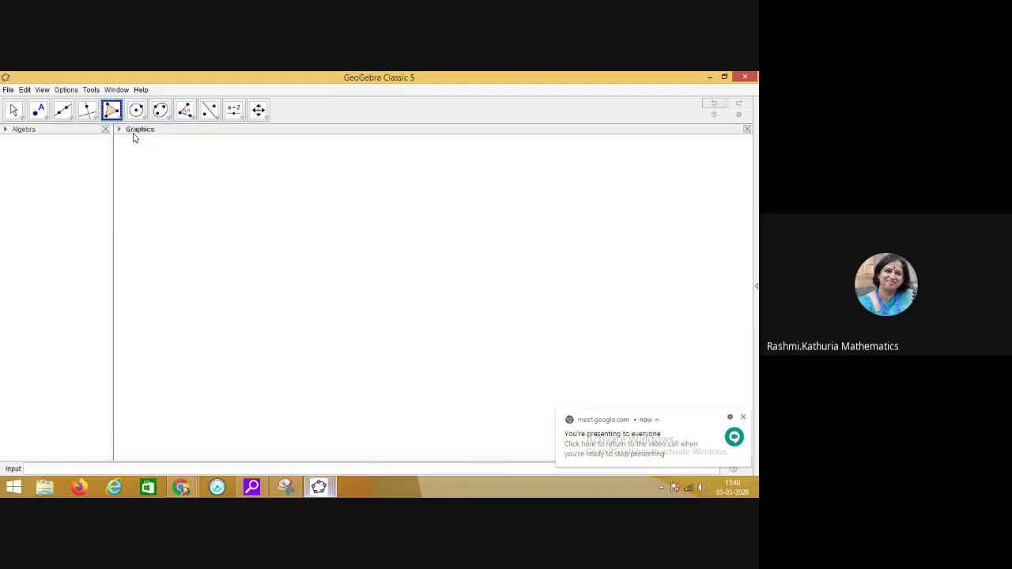
left_click(308, 350)
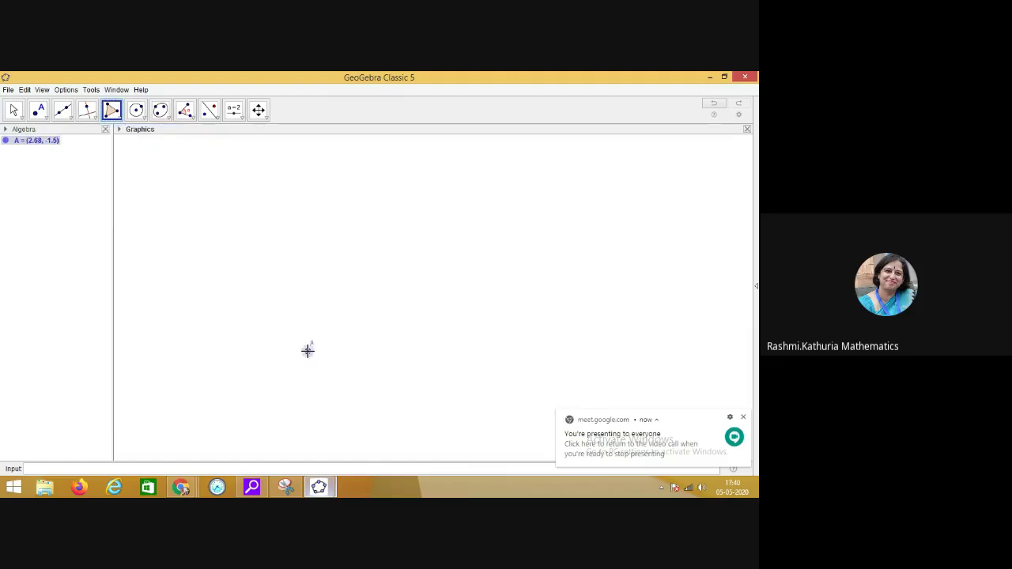
left_click(345, 245)
left_click(435, 271)
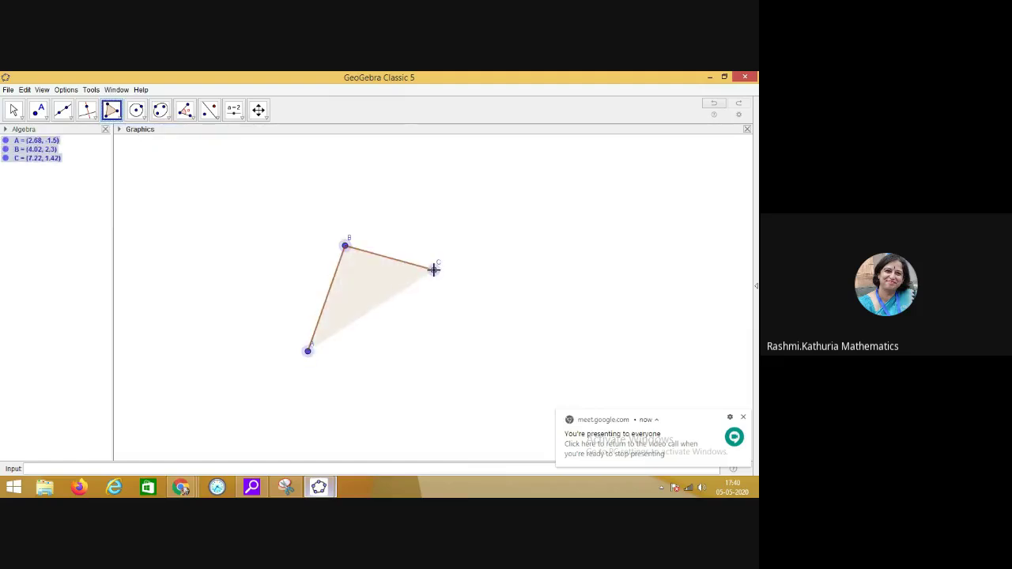
left_click(308, 352)
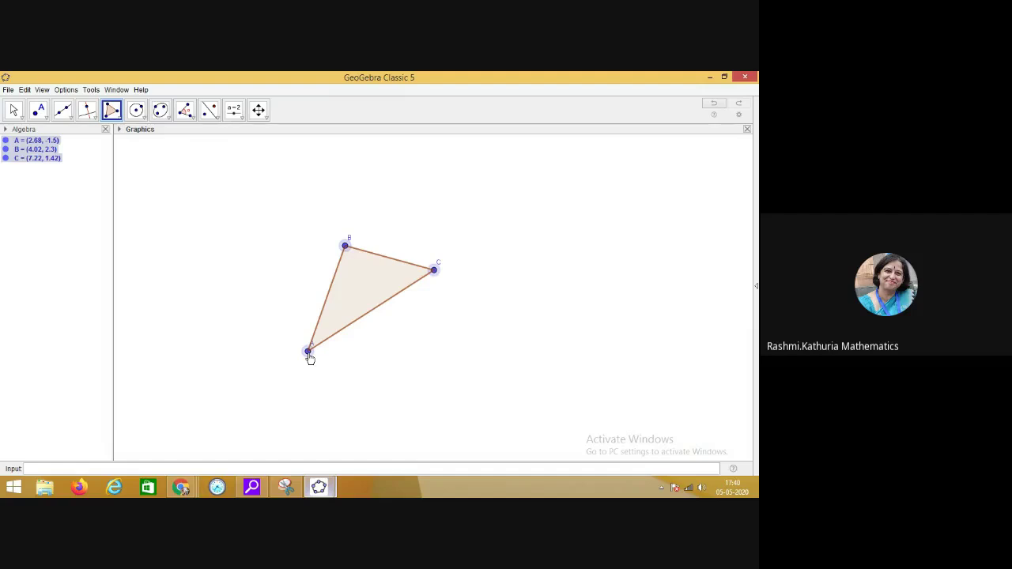
left_click(308, 353)
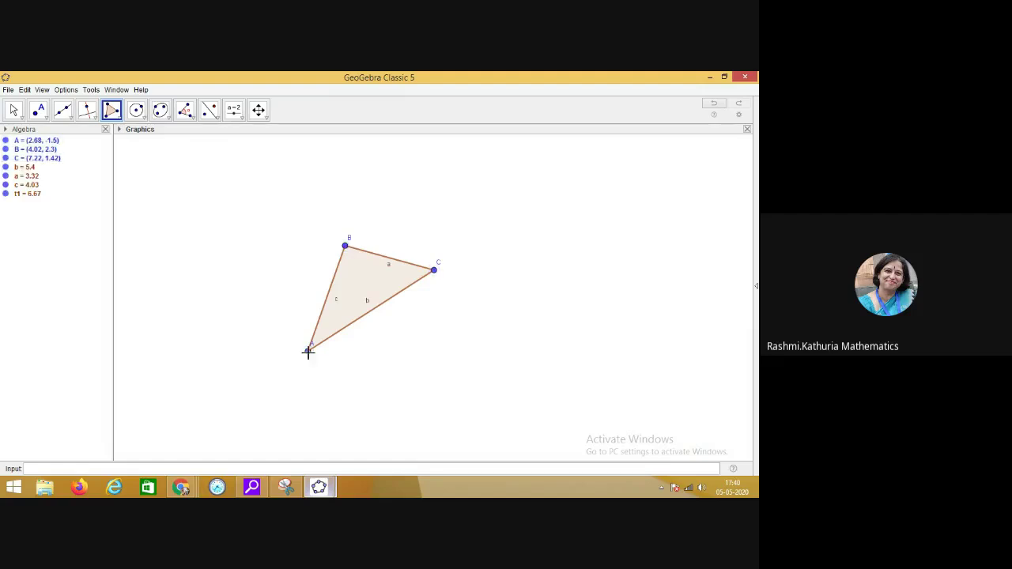
Rotate triangle ABC 45° counterclockwise about vertex C, creating copy t1' (A'B'C').
left_click(216, 119)
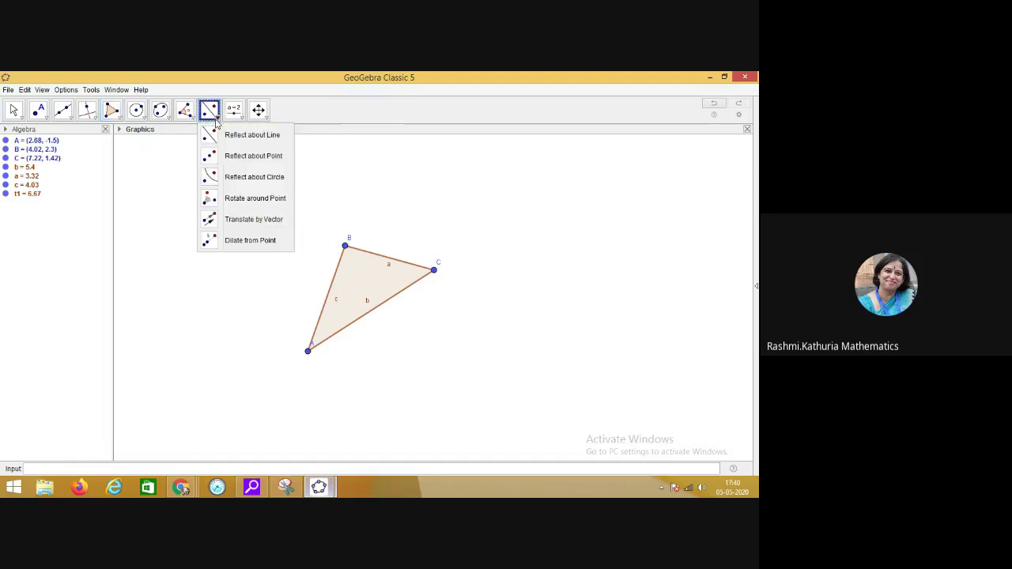
left_click(234, 203)
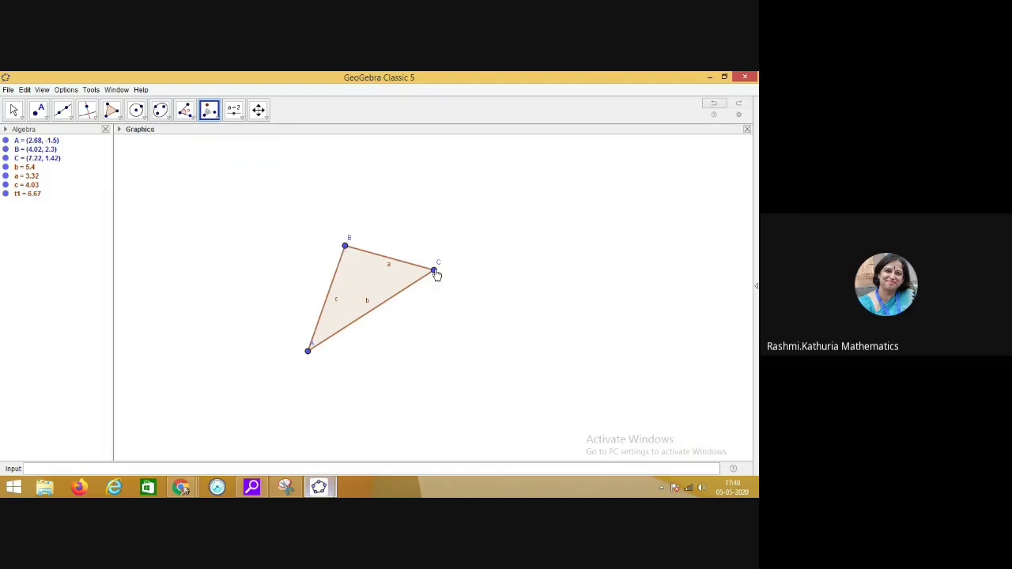
left_click(434, 272)
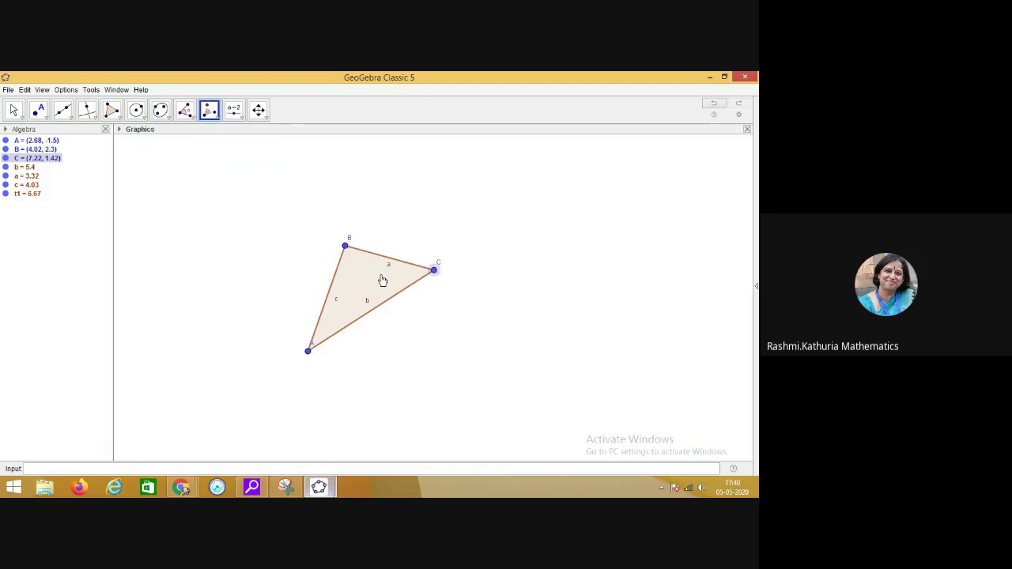
left_click(382, 280)
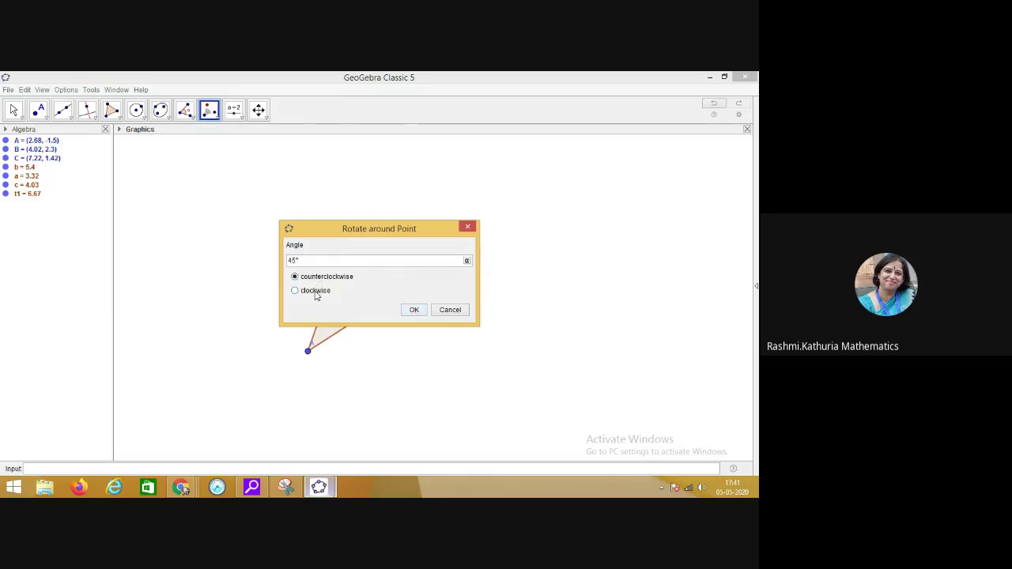
left_click(414, 310)
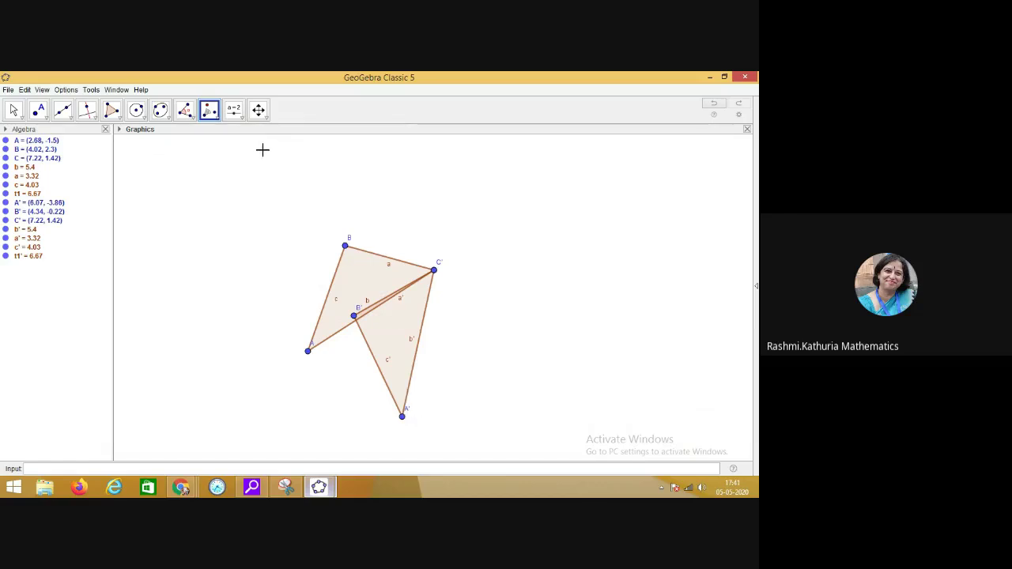
Rotate the newest triangle 45° about C twice, creating A''B''C'' and A'''B'''C'''.
left_click(219, 118)
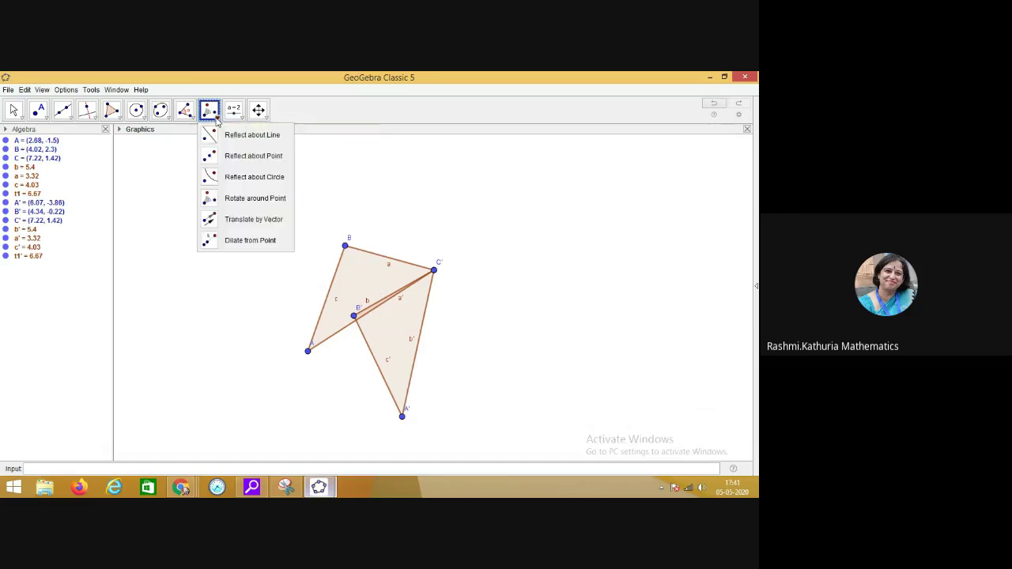
left_click(252, 204)
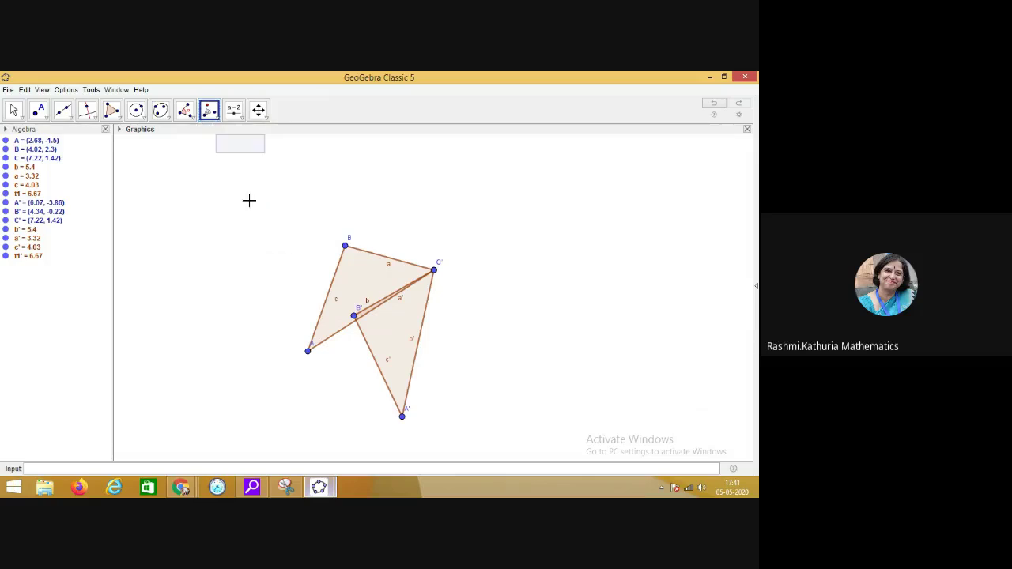
left_click(434, 271)
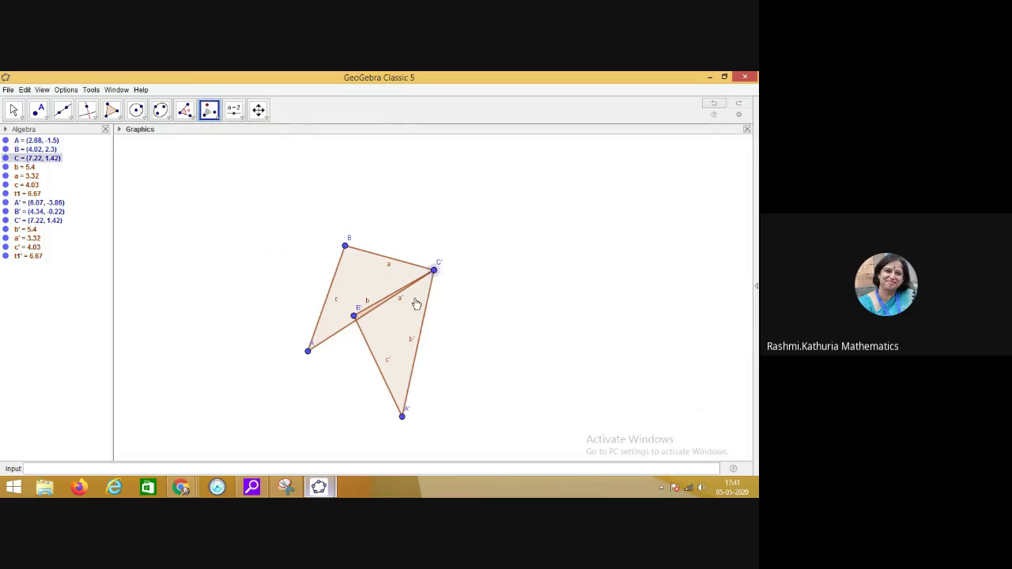
left_click(416, 302)
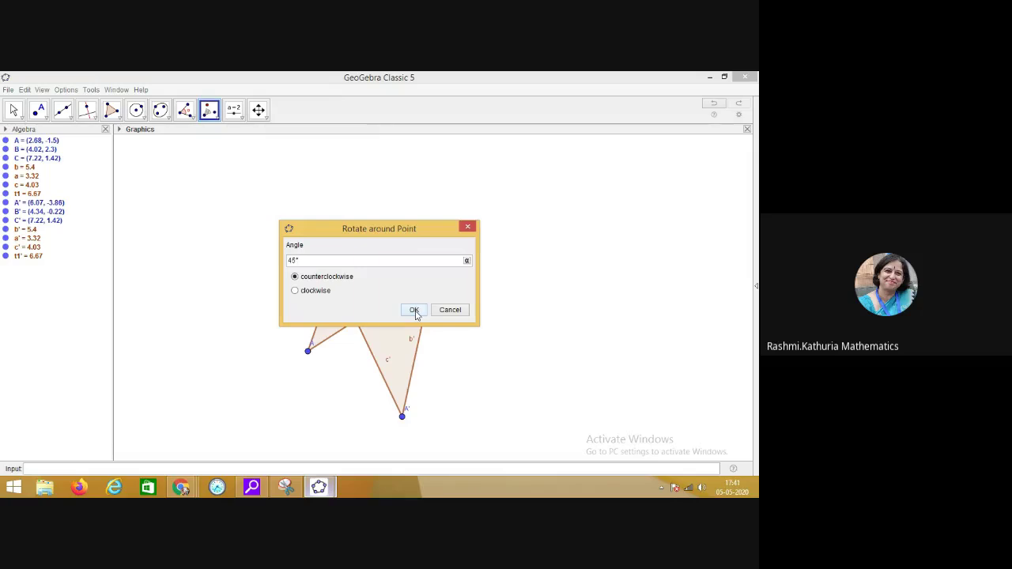
left_click(414, 311)
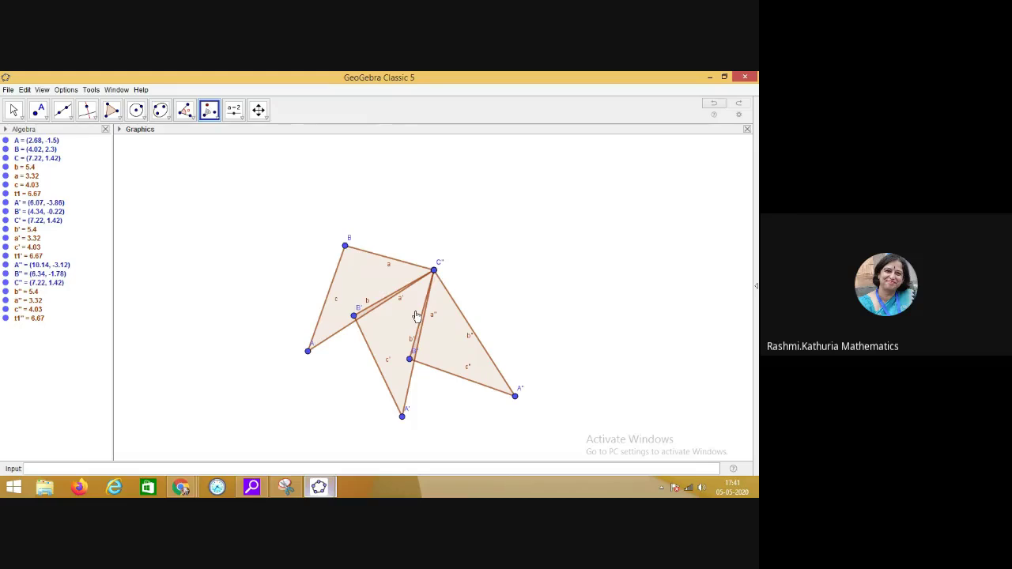
left_click(434, 272)
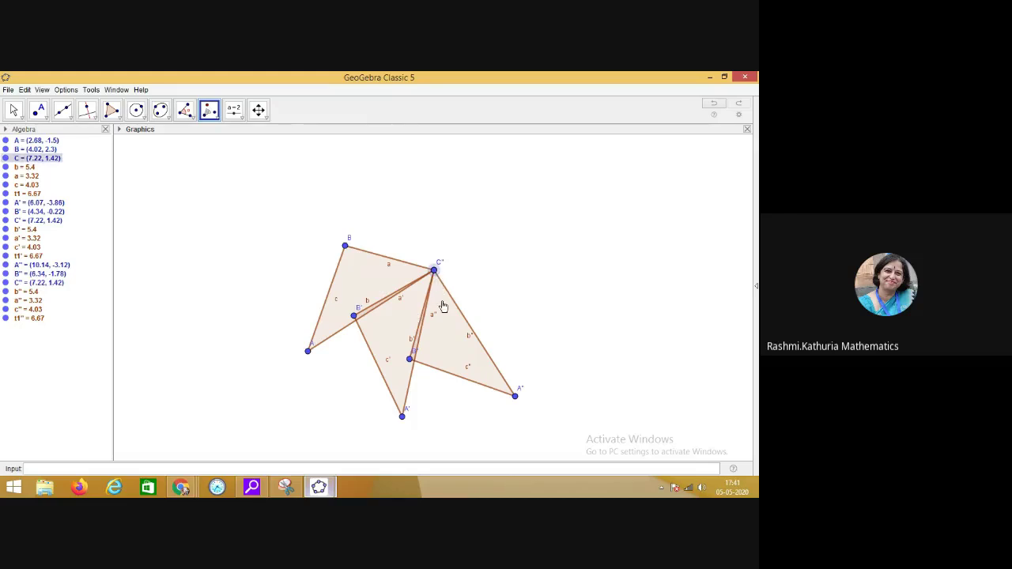
left_click(443, 308)
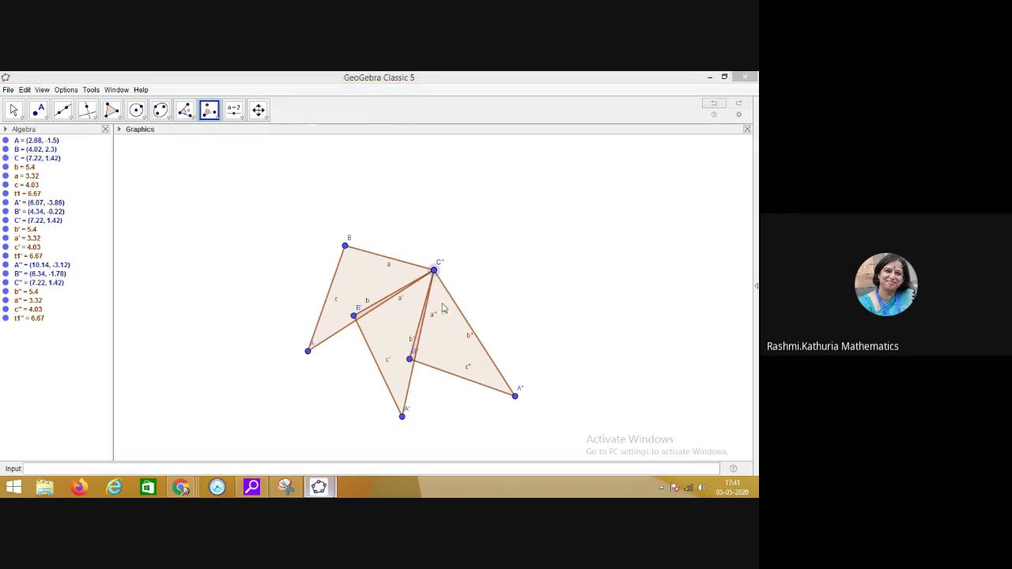
left_click(414, 310)
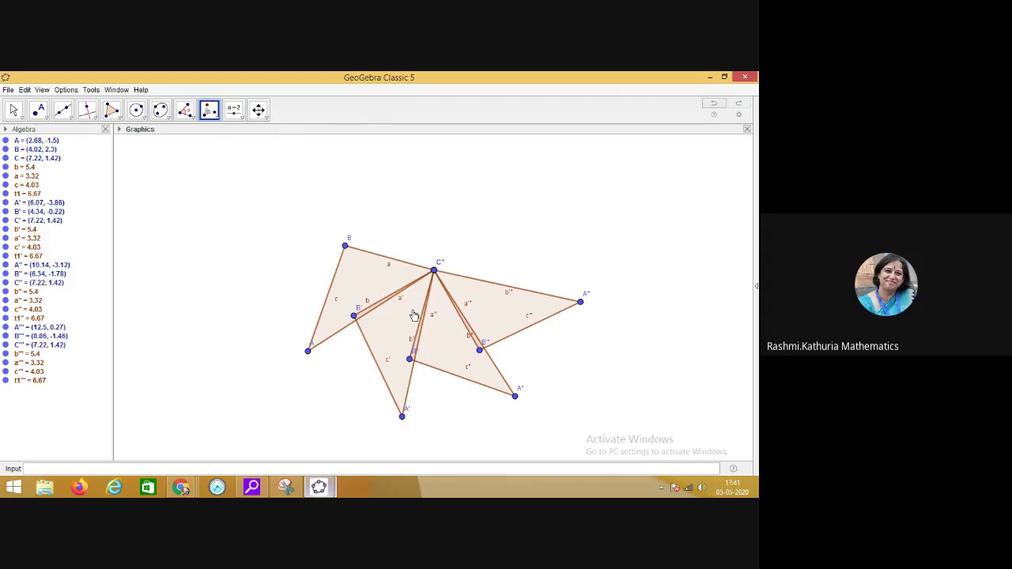
Add four more 45° rotations about C: triangles DEF, D'E'F', D''E''F'' and D'''E'''F'''.
left_click(434, 273)
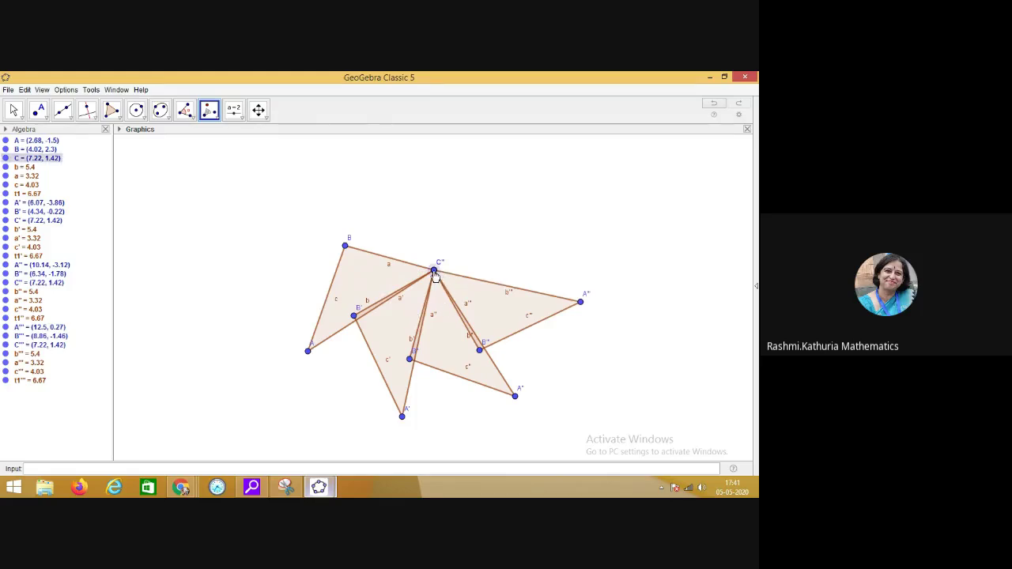
left_click(480, 305)
left_click(411, 309)
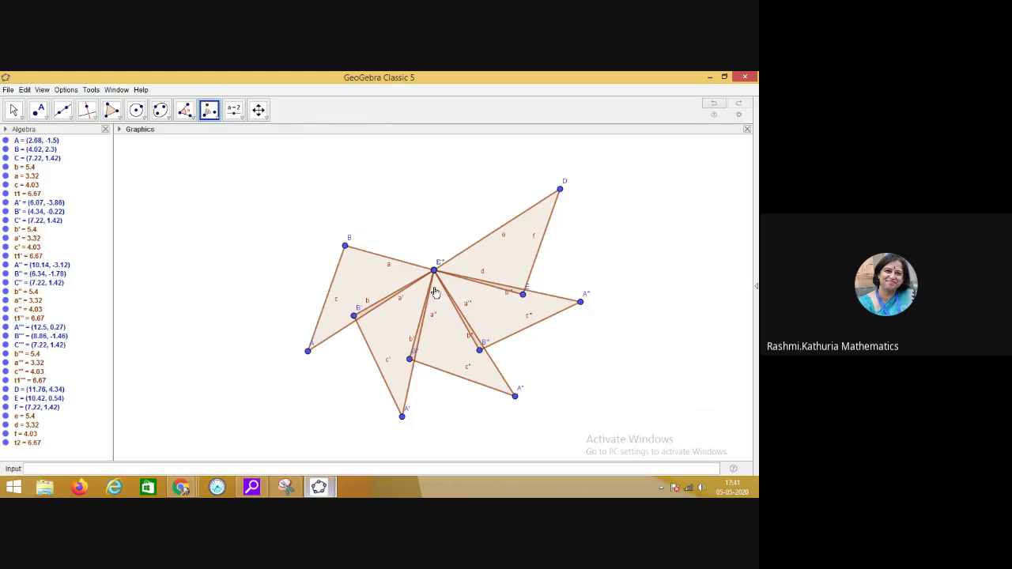
left_click(486, 267)
left_click(410, 313)
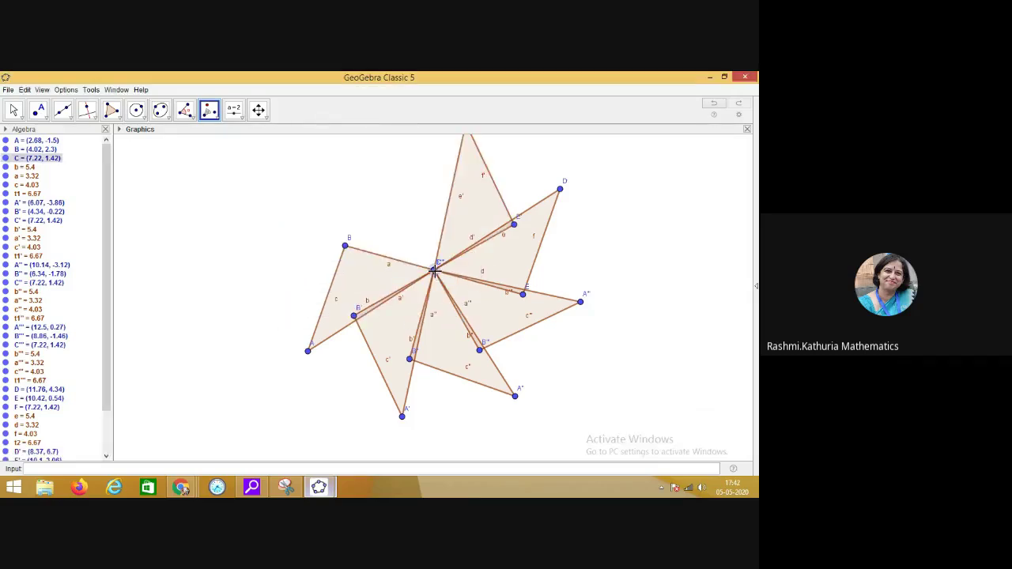
left_click(470, 227)
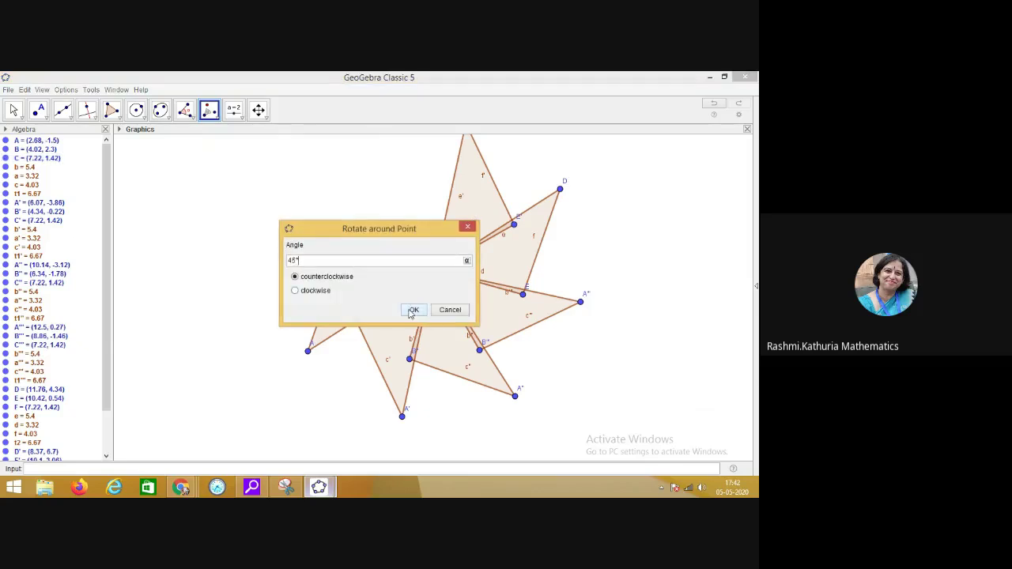
left_click(412, 310)
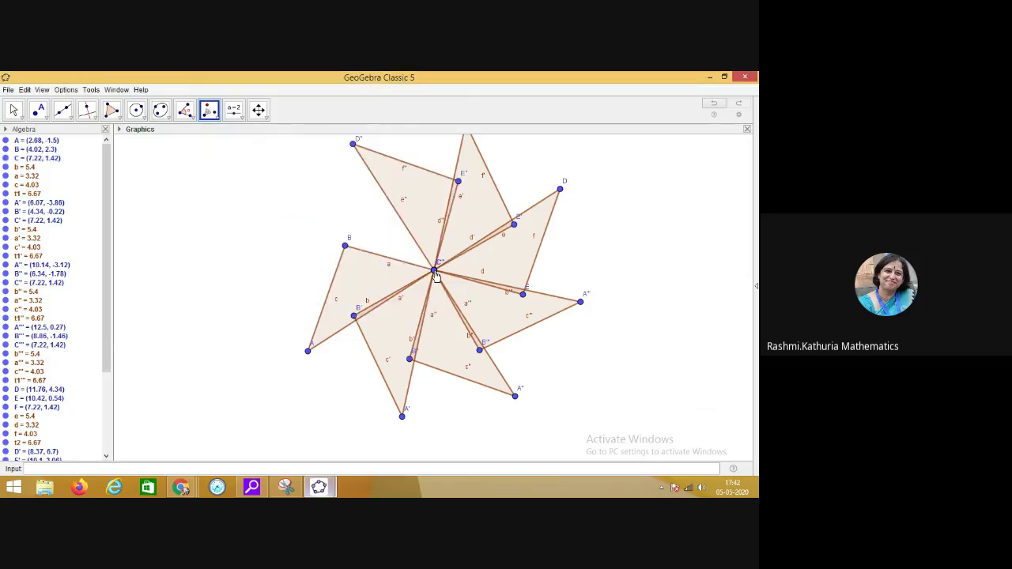
left_click(431, 221)
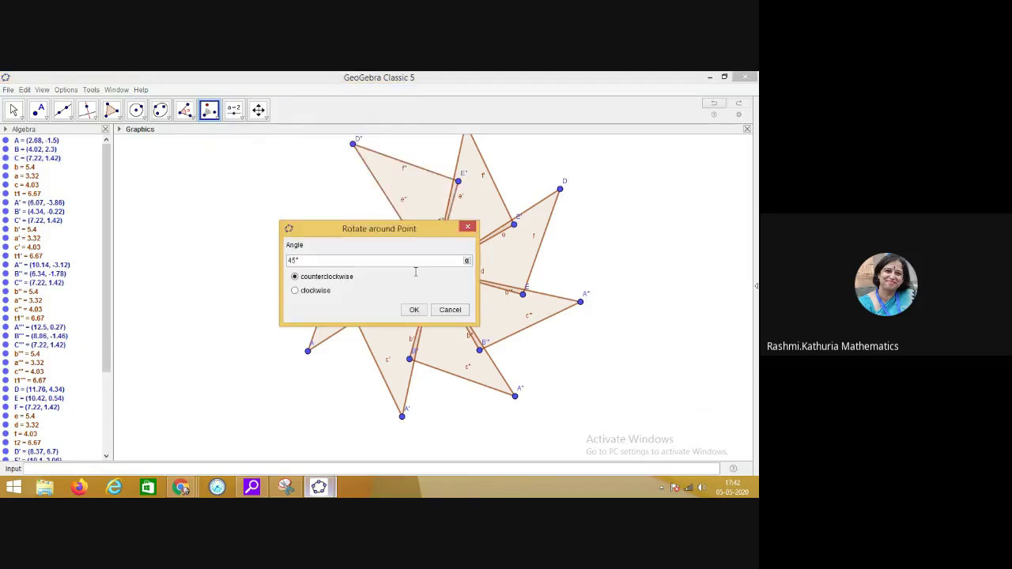
left_click(414, 310)
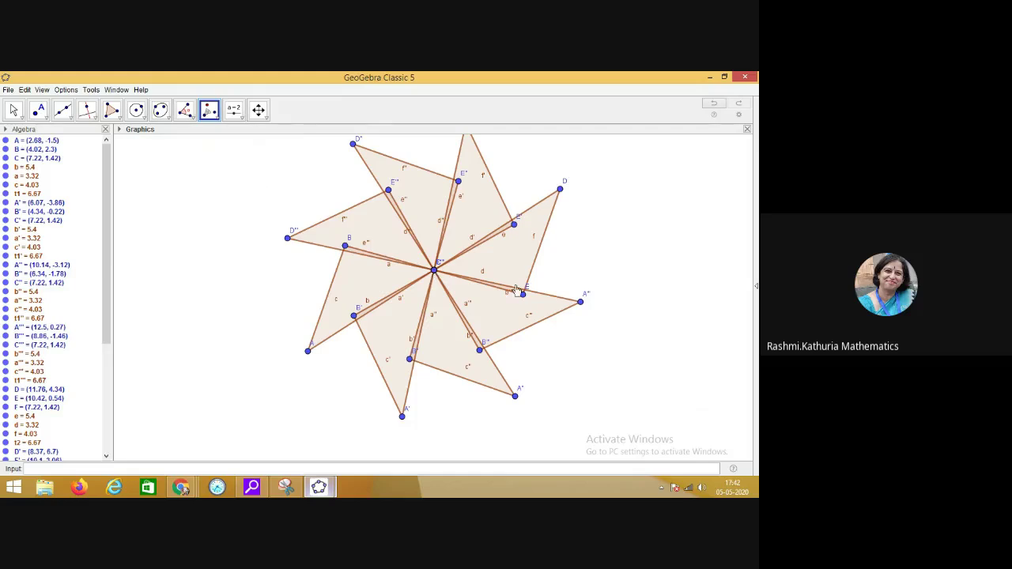
Drag shared vertex C down and then left, reshaping all eight triangles together.
left_click(13, 110)
left_click(34, 137)
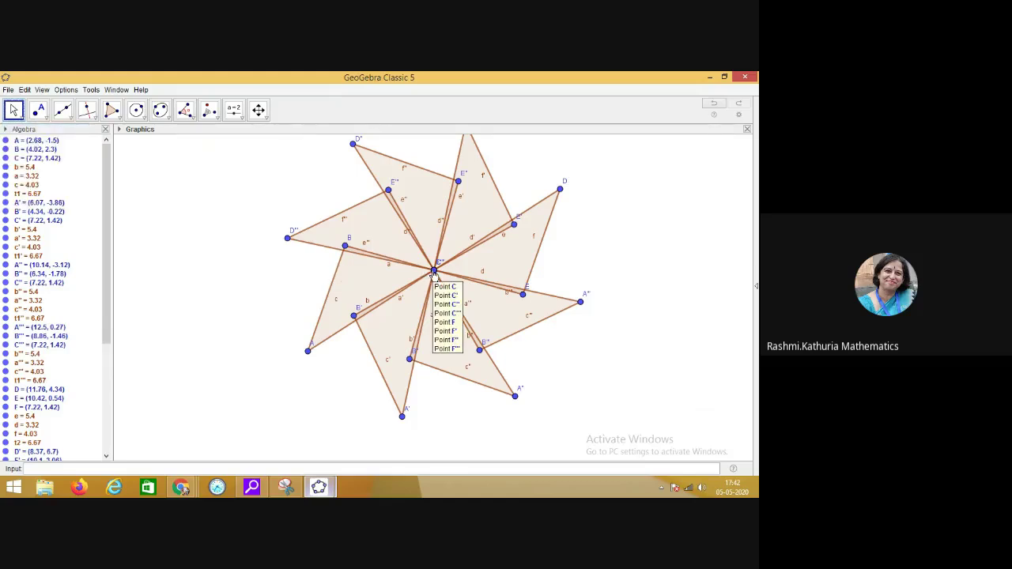
left_click_drag(434, 273, 419, 315)
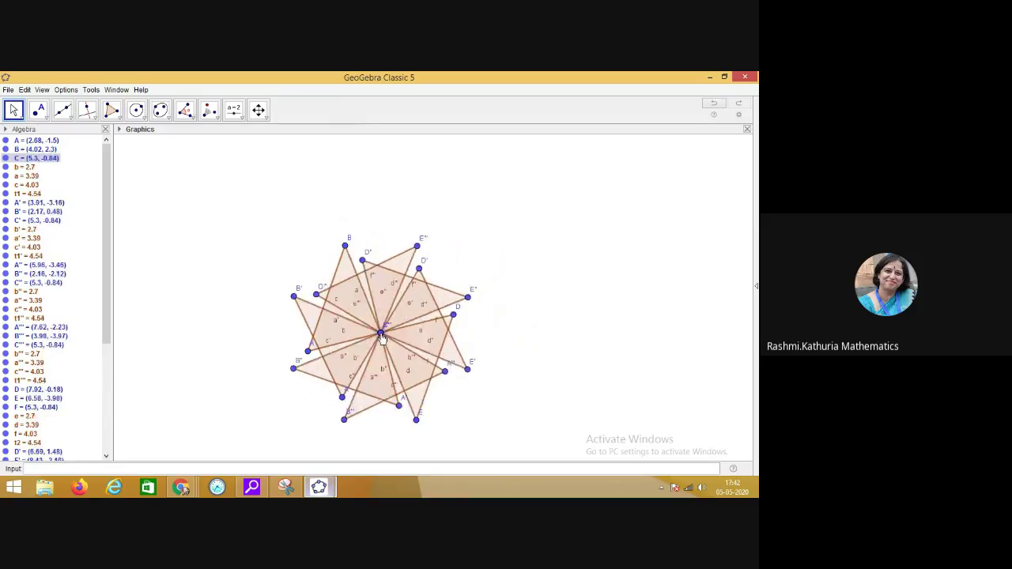
left_click_drag(363, 342, 281, 309)
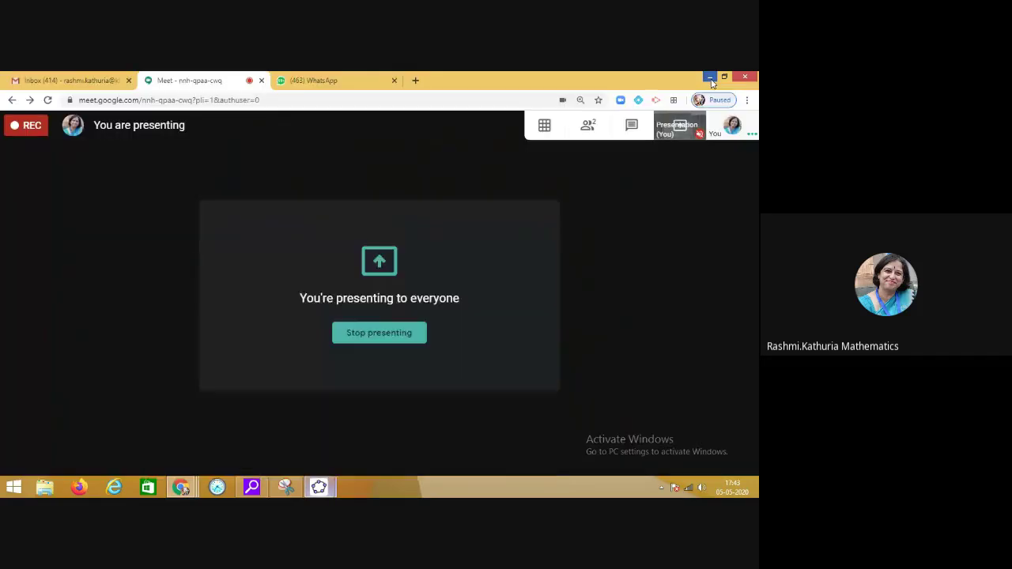